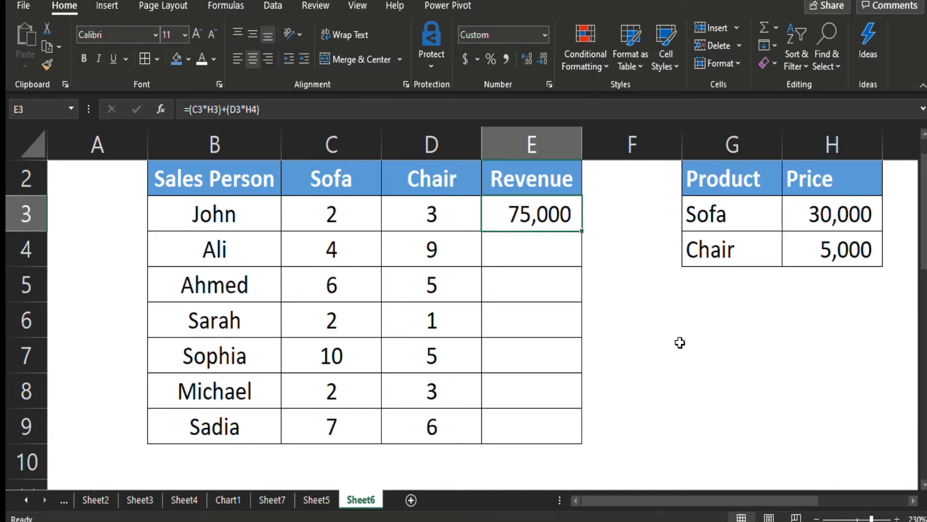
Fill the relative-reference formula =(C3*H3)+(D3*H4) from E3 down through E9 and inspect the copied formulas in the Revenue column.
{"action": "key", "text": "F2"}
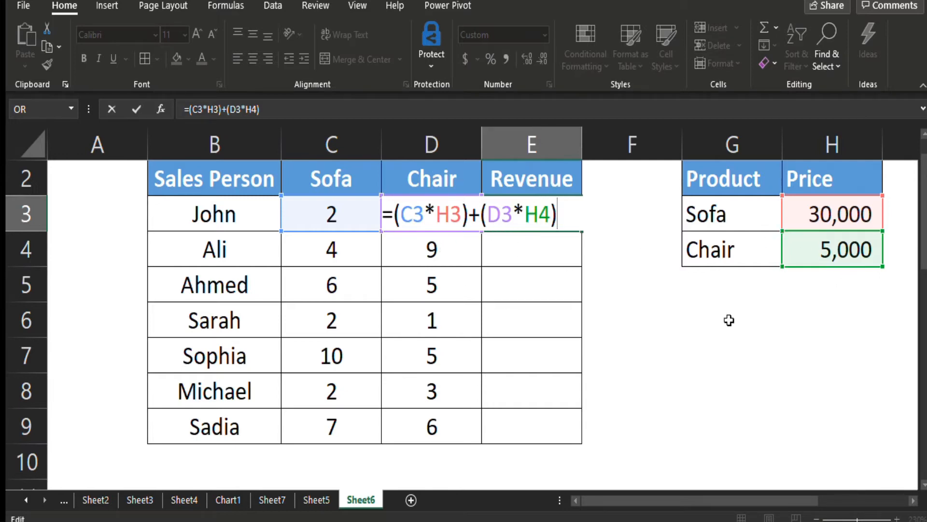
{"action": "key", "text": "Return"}
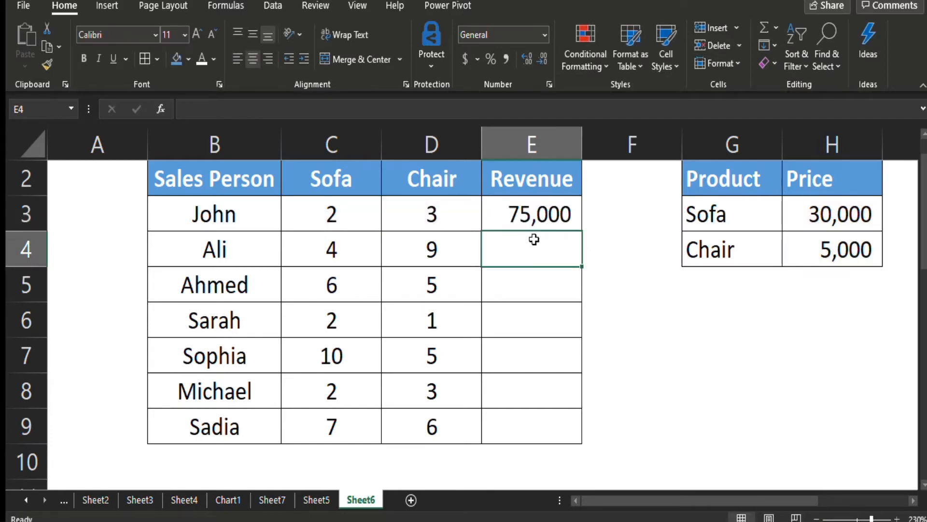
{"action": "left_click", "coordinate": [514, 203]}
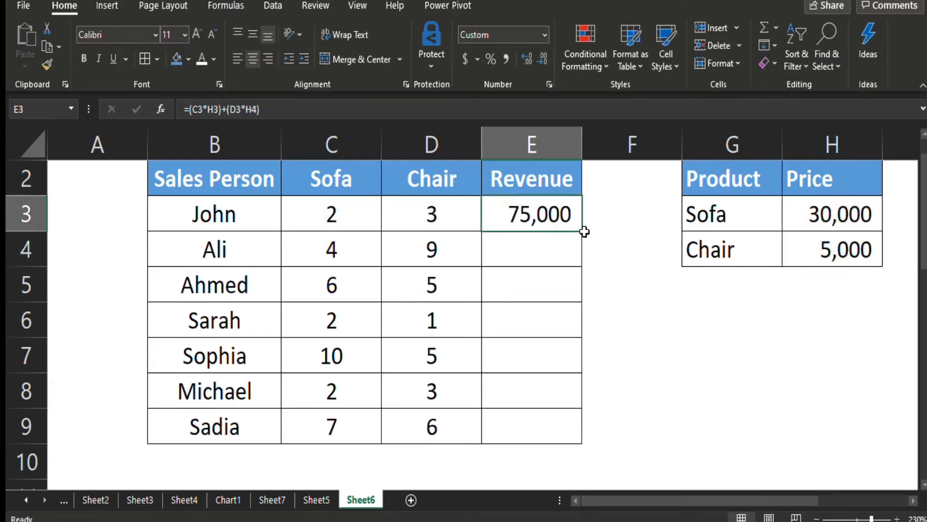
{"action": "left_click_drag", "start_coordinate": [583, 233], "coordinate": [575, 445]}
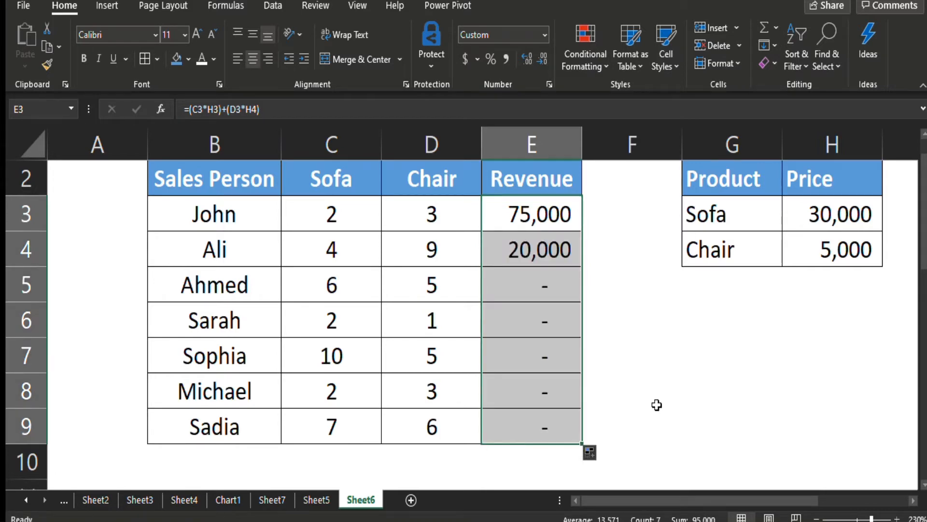
{"action": "left_click", "coordinate": [516, 256]}
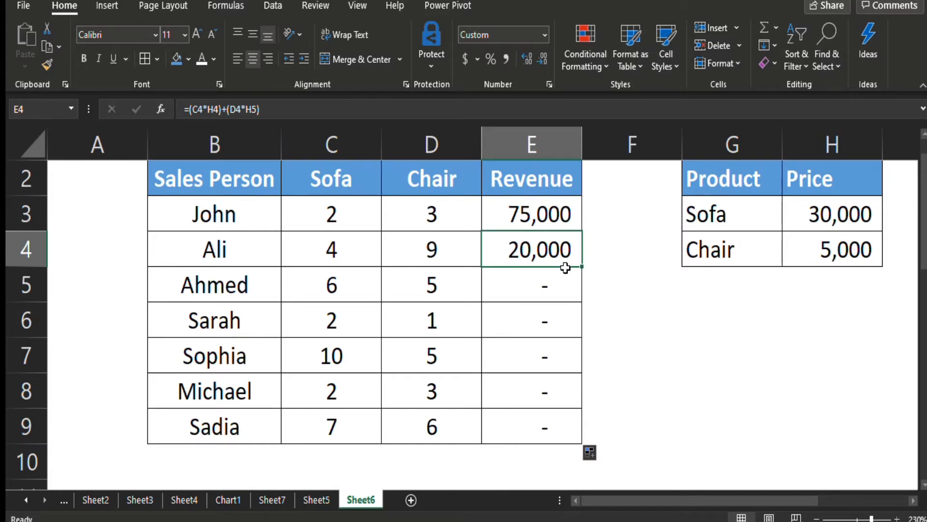
{"action": "left_click", "coordinate": [534, 291]}
{"action": "left_click", "coordinate": [531, 316]}
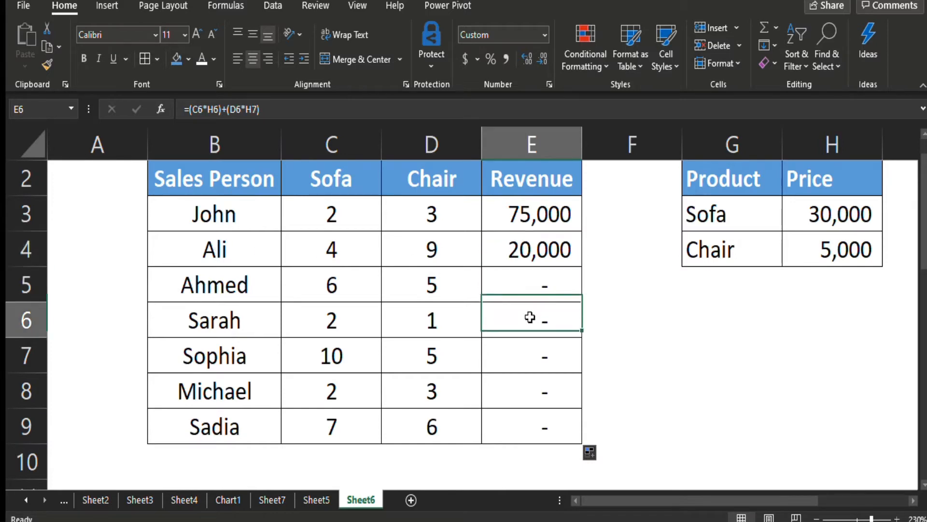
{"action": "left_click", "coordinate": [510, 364]}
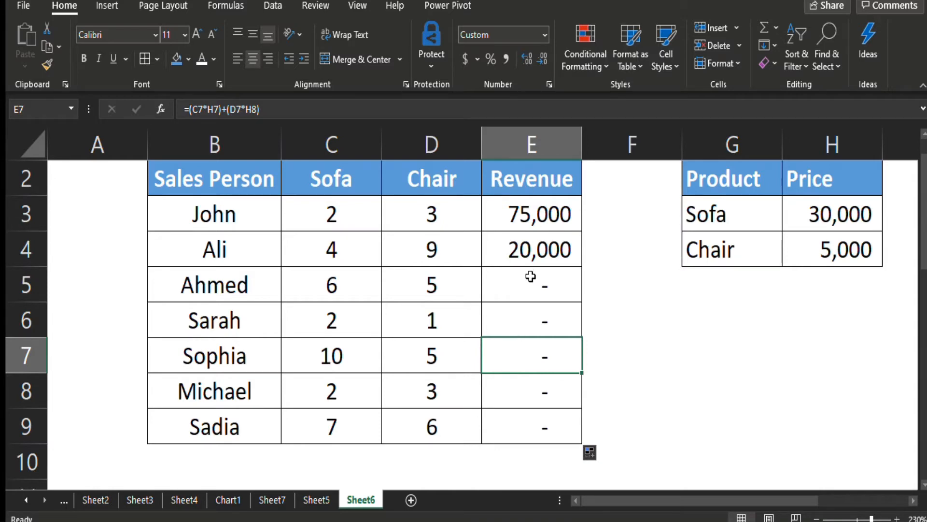
Repoint the price references in E4's revenue formula to H3 and H4, giving =(C4*H3)+(D4*H4).
{"action": "left_click", "coordinate": [528, 252]}
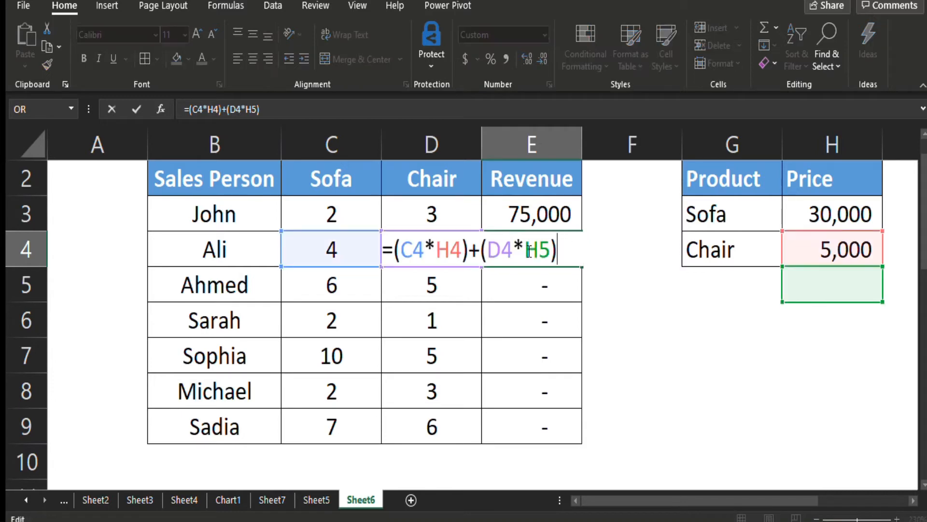
{"action": "key", "text": "F2"}
{"action": "left_click_drag", "start_coordinate": [800, 235], "coordinate": [803, 207]}
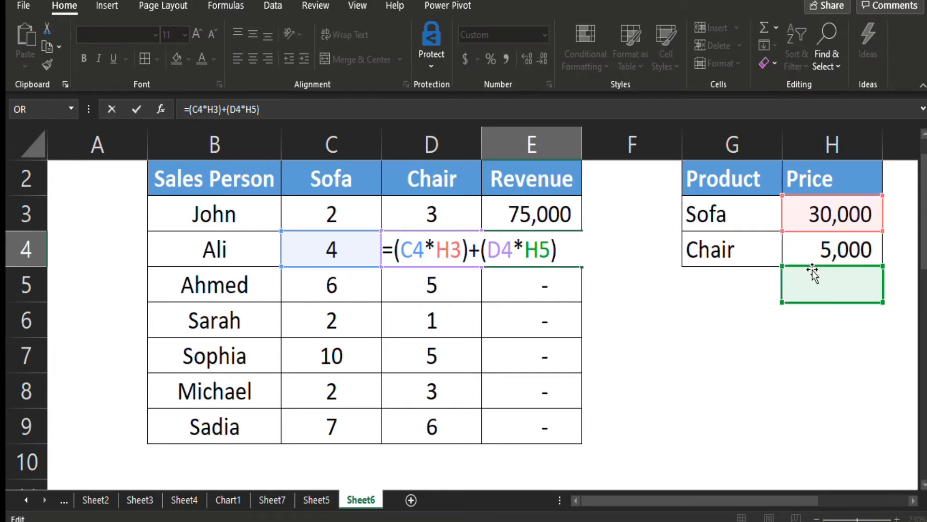
{"action": "left_click_drag", "start_coordinate": [813, 270], "coordinate": [811, 250]}
{"action": "key", "text": "Return"}
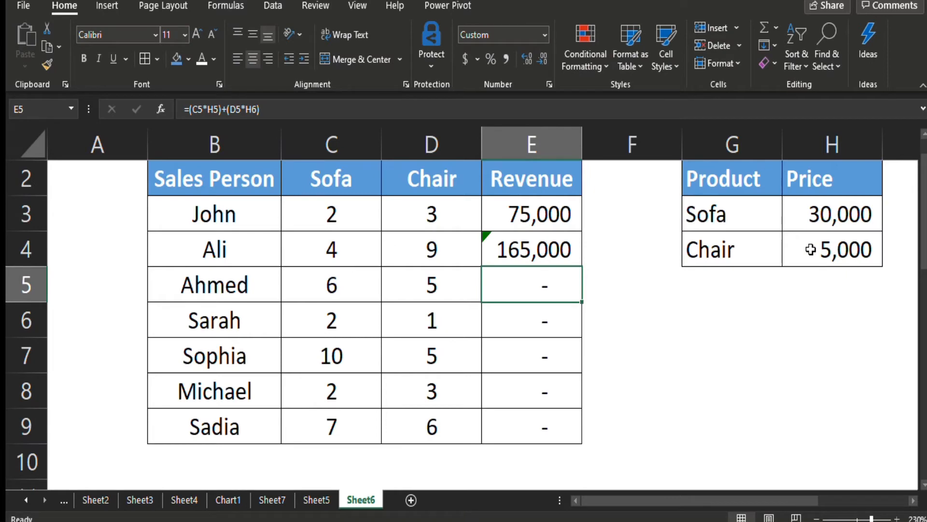
Lock the price rows in E3's revenue formula with mixed references, making it =(C3*H$3)+(D3*H$4).
{"action": "left_click", "coordinate": [524, 215]}
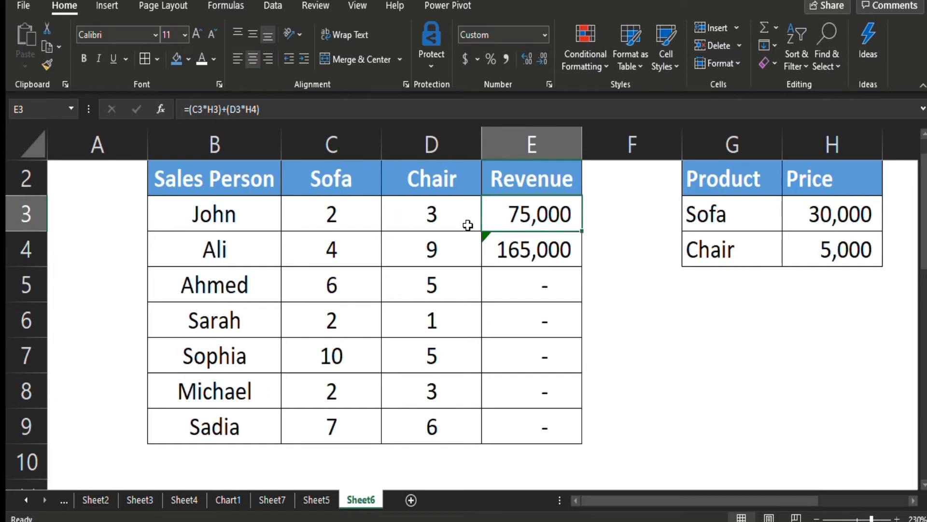
{"action": "key", "text": "F2"}
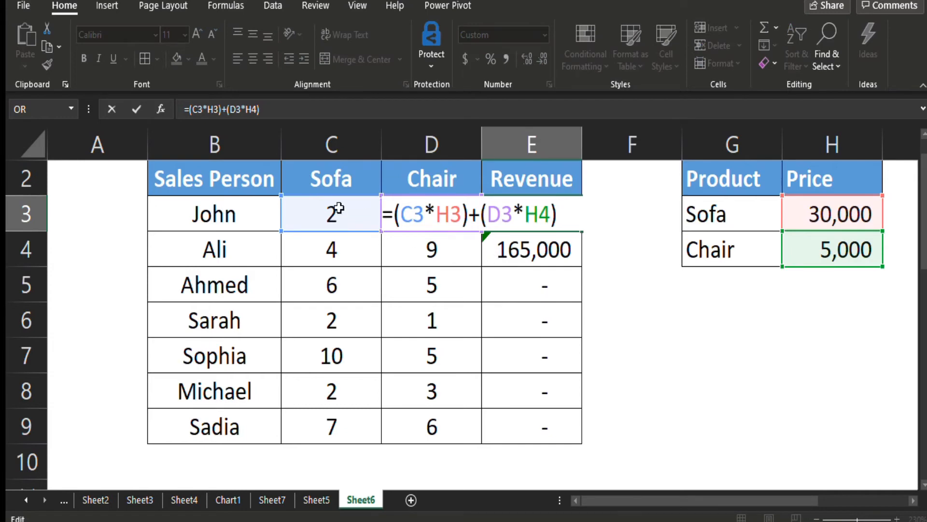
{"action": "left_click", "coordinate": [214, 110]}
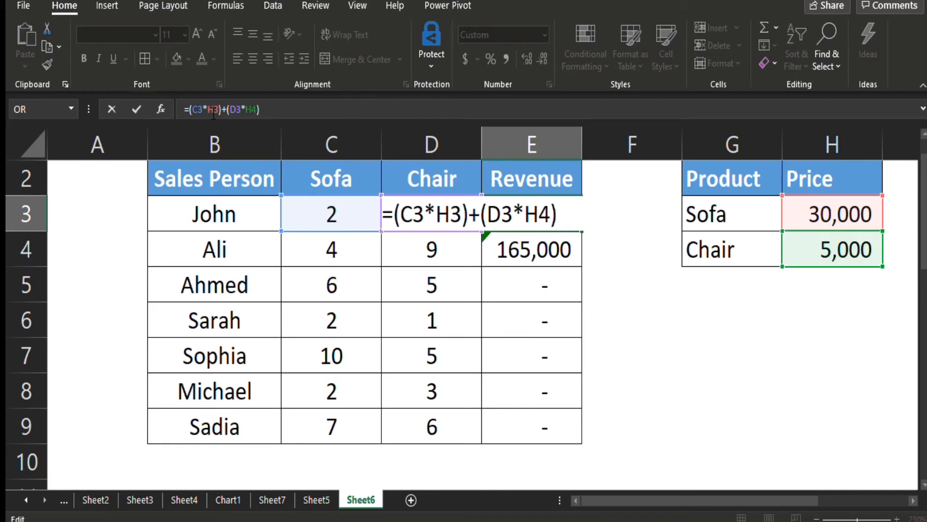
{"action": "type", "text": "$"}
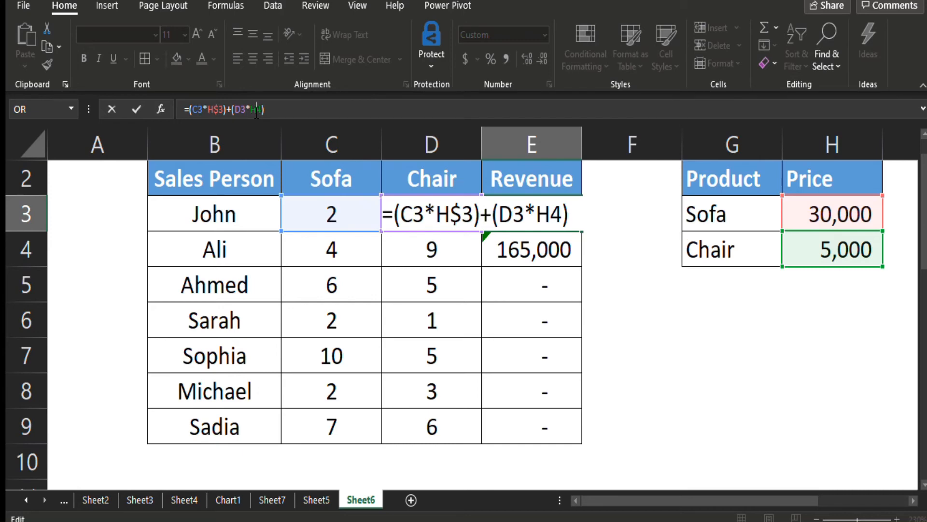
{"action": "type", "text": "$"}
{"action": "key", "text": "Return"}
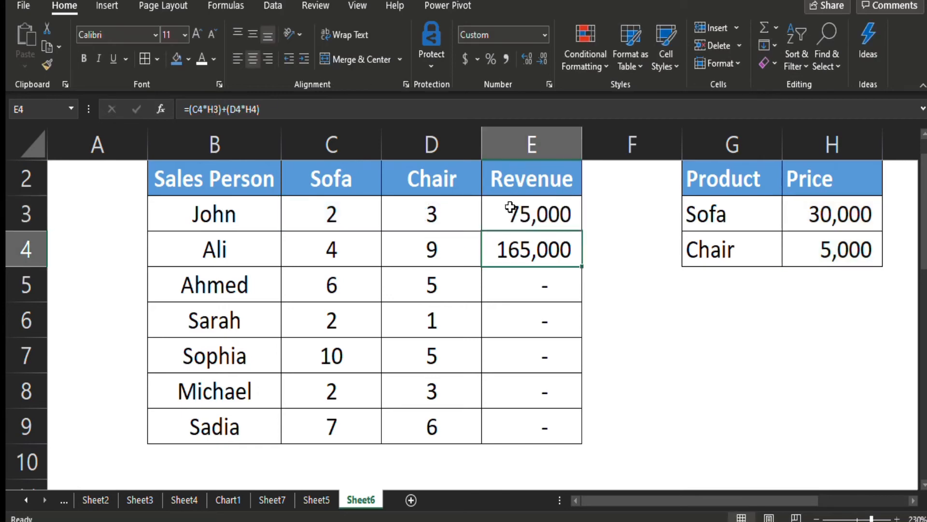
Fill the row-locked revenue formula from E3 down through E9 and check the copied formula in E7.
{"action": "left_click", "coordinate": [510, 216]}
{"action": "left_click_drag", "start_coordinate": [582, 231], "coordinate": [559, 434]}
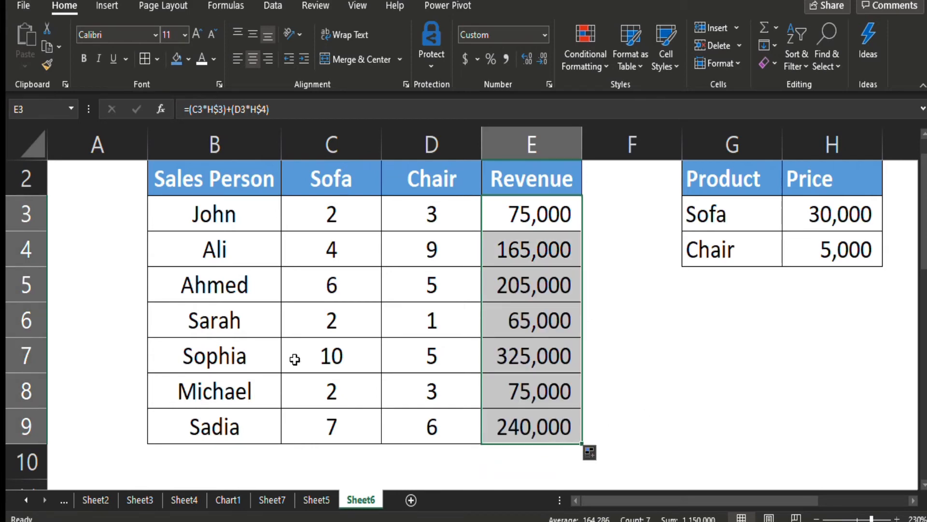
{"action": "left_click", "coordinate": [563, 355]}
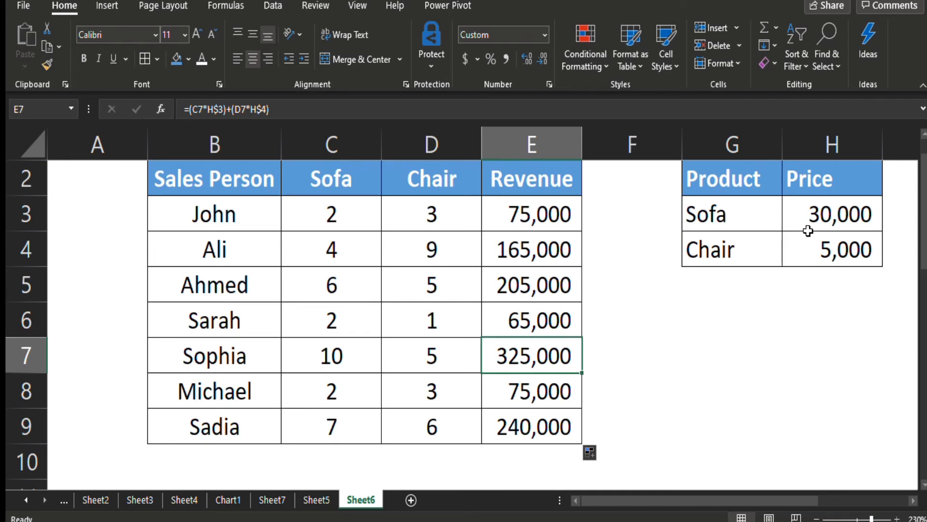
Replace the mixed sofa price reference in E3 with the absolute reference $H$3, making the formula =(C3*$H$3)+(D3*H$4).
{"action": "left_click", "coordinate": [536, 224]}
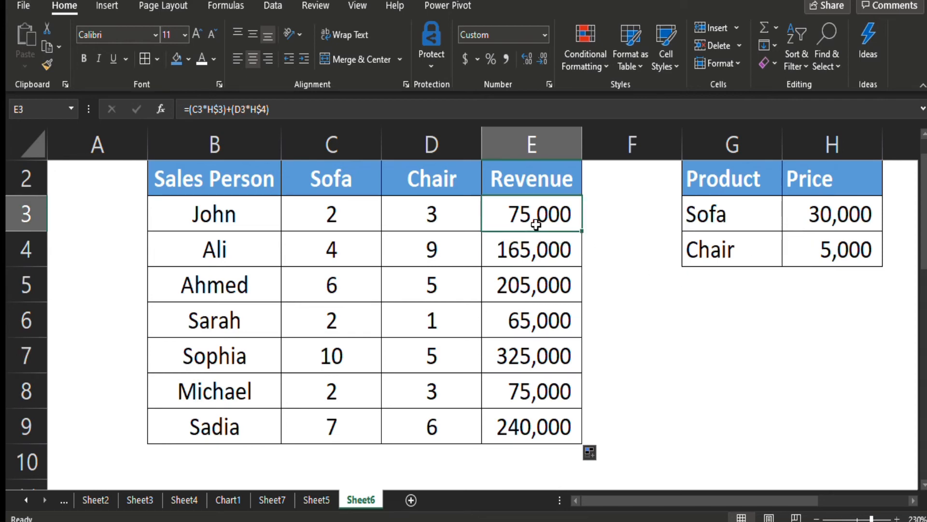
{"action": "double_click", "coordinate": [536, 224]}
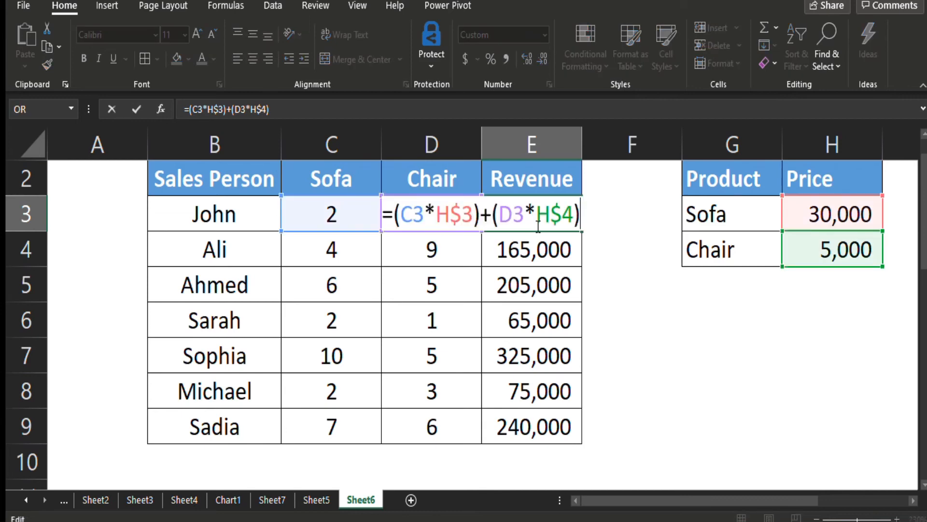
{"action": "left_click", "coordinate": [462, 218]}
{"action": "key", "text": "BackSpace"}
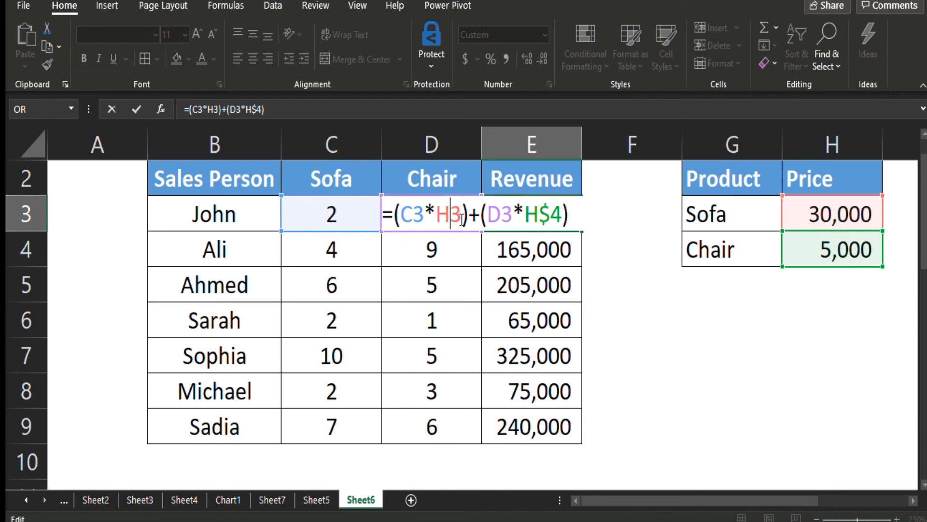
{"action": "key", "text": "F4"}
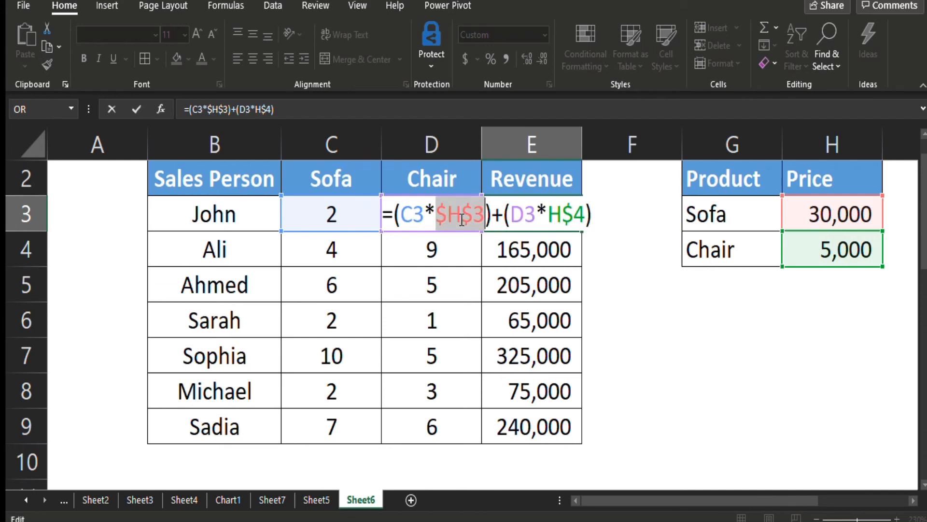
{"action": "key", "text": "Return"}
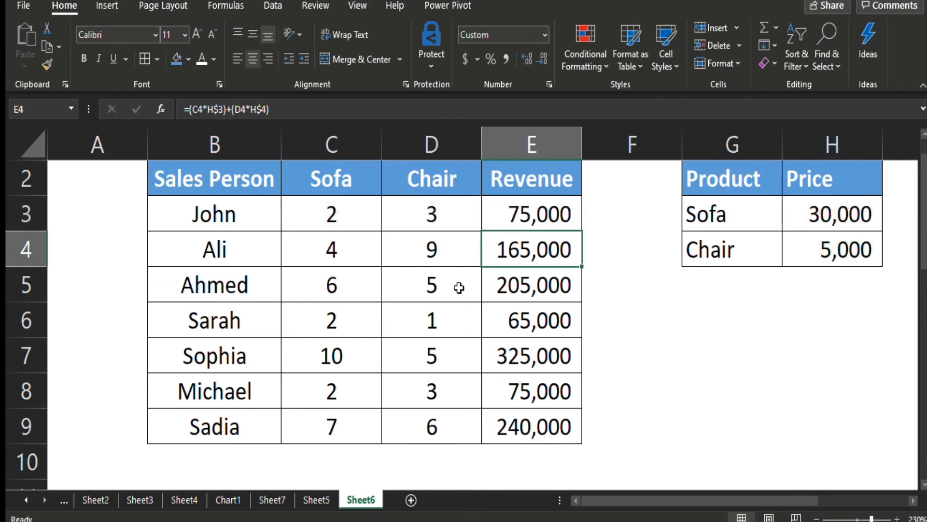
Fill the revenue formula with the absolute sofa price reference from E3 down through E9.
{"action": "left_click", "coordinate": [540, 219]}
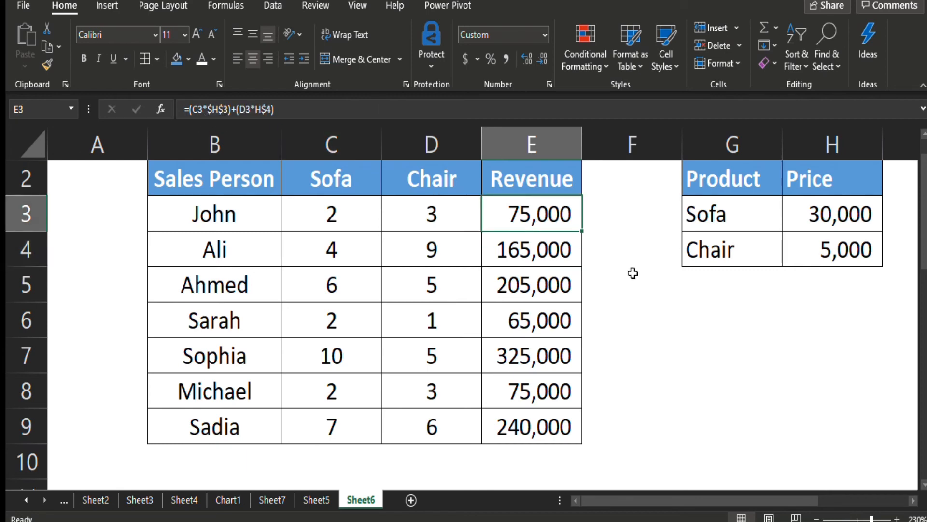
{"action": "left_click_drag", "start_coordinate": [582, 232], "coordinate": [584, 435]}
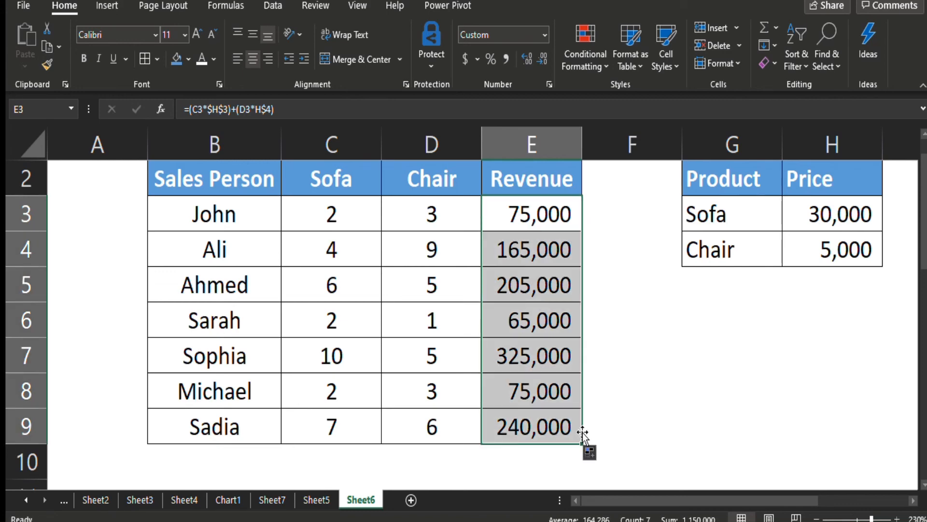
{"action": "left_click", "coordinate": [708, 355]}
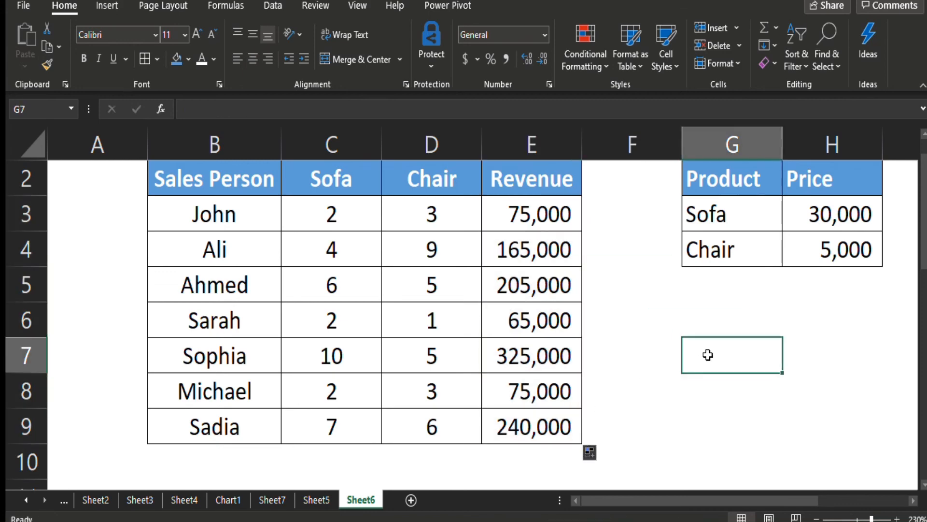